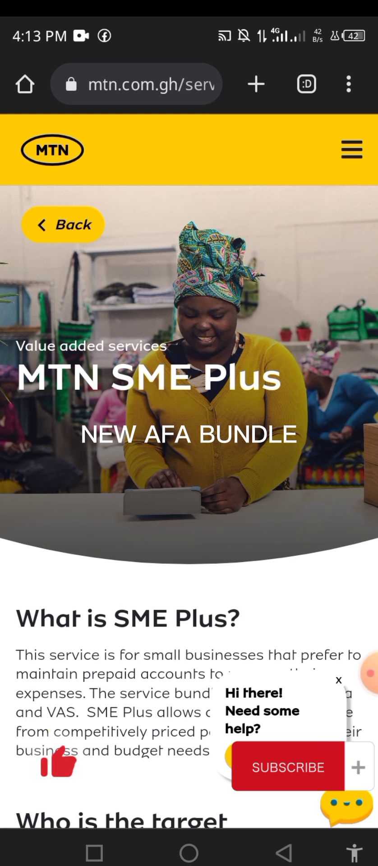
Raise the volume and scroll the SME Plus page down to its Features and Benefits sections.
key("XF86AudioRaiseVolume")
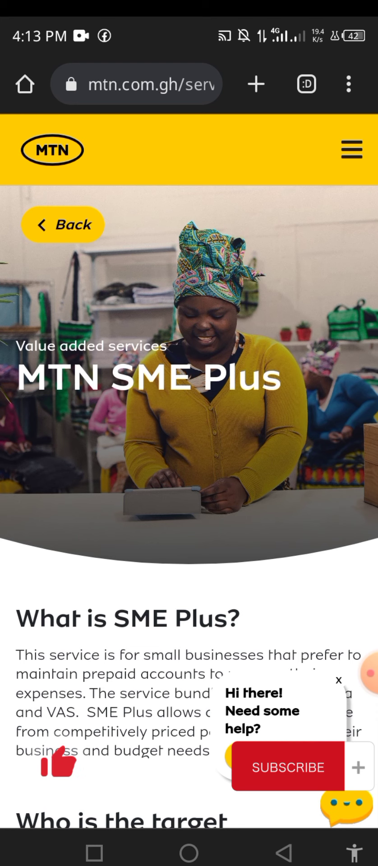
scroll(189, 441, "down", 5)
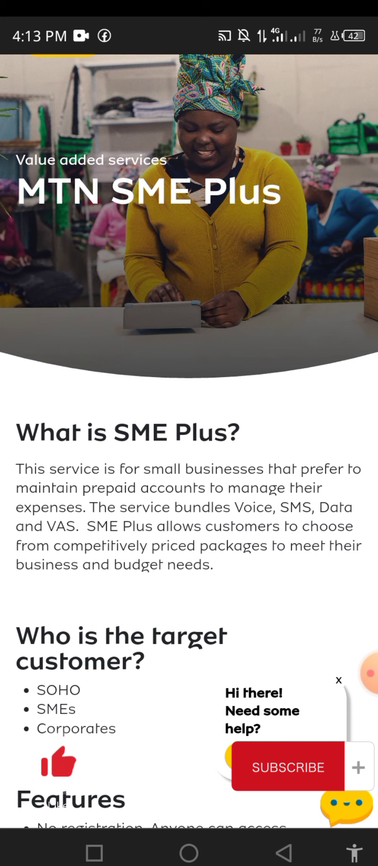
scroll(249, 652, "down", 3)
scroll(248, 651, "down", 5)
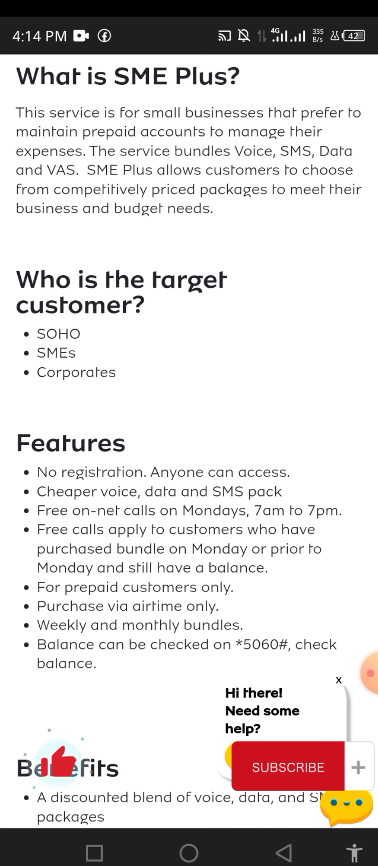
scroll(180, 798, "down", 2)
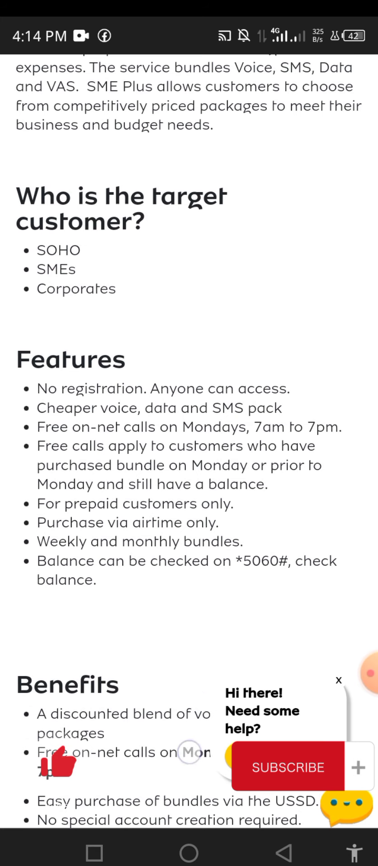
scroll(189, 752, "up", 6)
From the home screen, open the Phone dialpad and run *5060# on SIM 1.
left_click(194, 855)
left_click(46, 795)
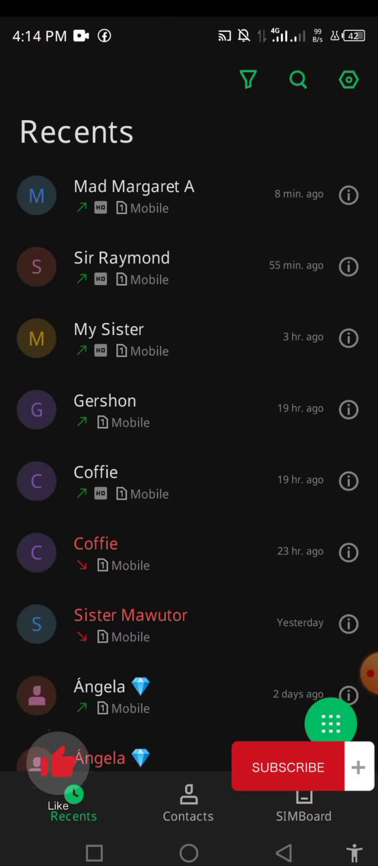
left_click(336, 727)
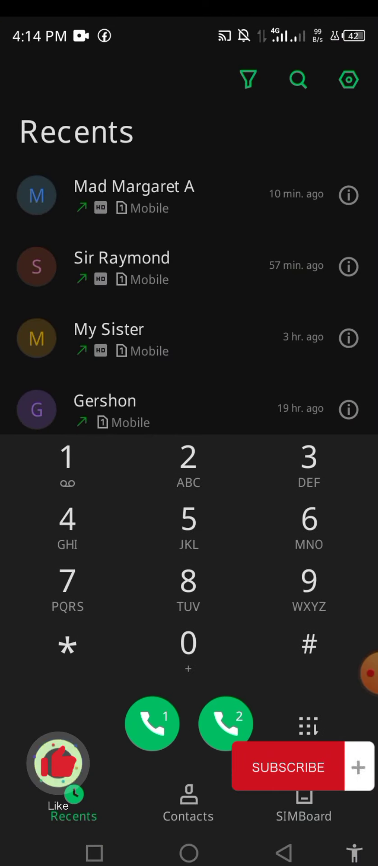
left_click(68, 646)
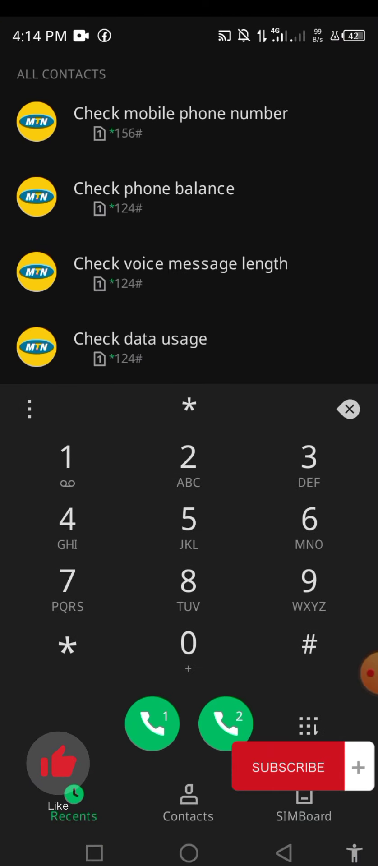
left_click(189, 522)
left_click(188, 650)
left_click(310, 524)
left_click(172, 667)
left_click(307, 645)
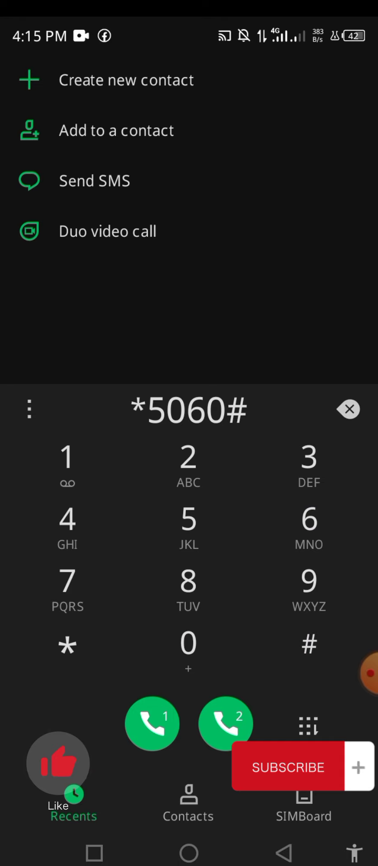
left_click(152, 724)
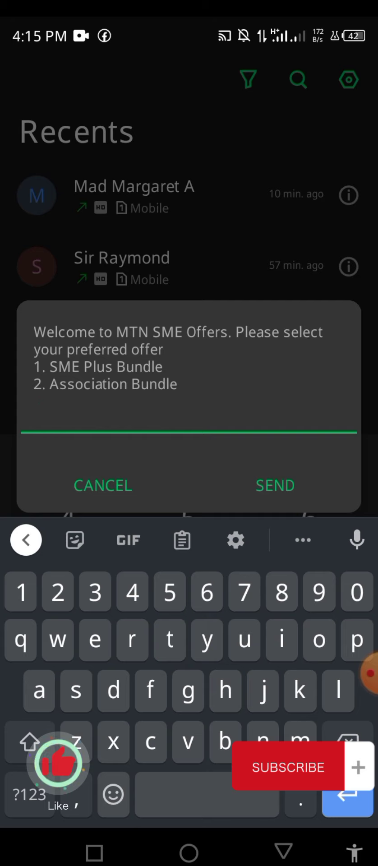
Reply 1 for SME Plus Bundle, then 1 for the Monthly option.
left_click(21, 610)
left_click(275, 485)
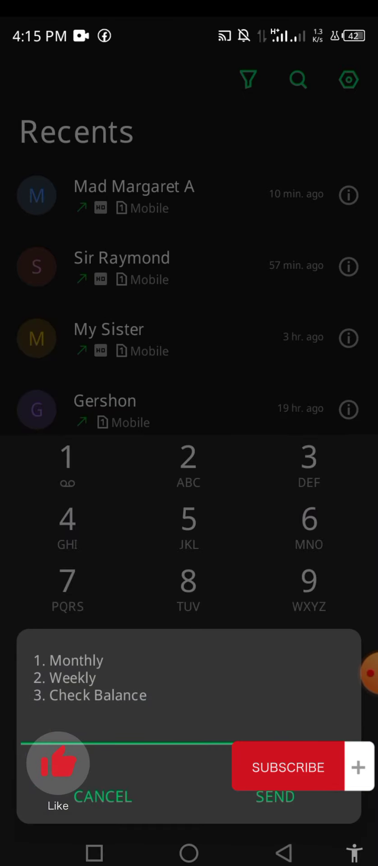
left_click(180, 704)
left_click(148, 728)
type("1")
left_click(295, 495)
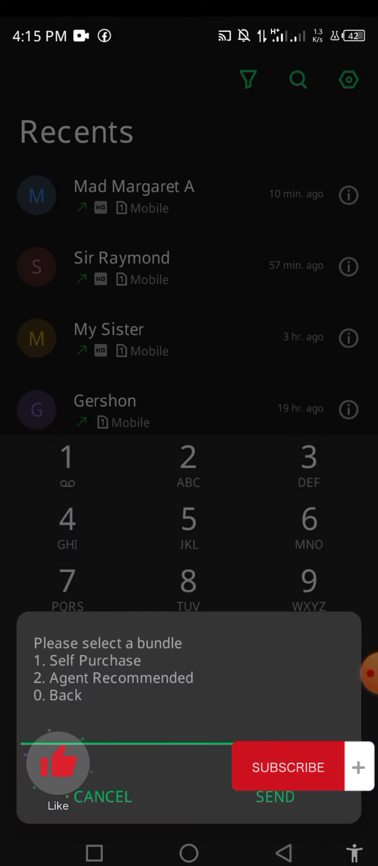
Choose Self Purchase (1), then Classic GHC 25 (1) to see its bundle details.
left_click(200, 720)
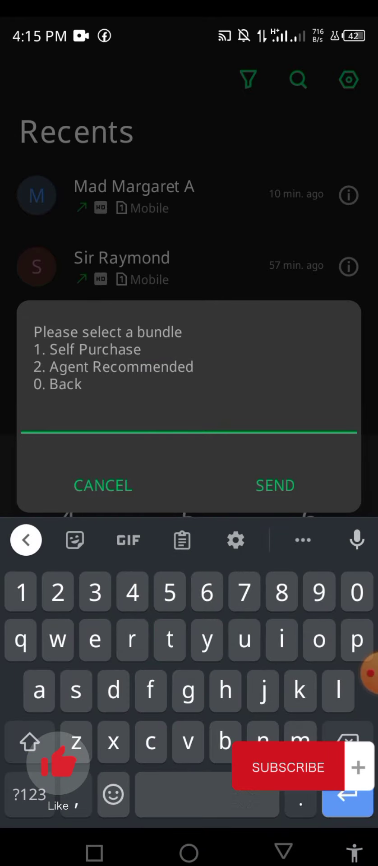
type("1")
left_click(306, 482)
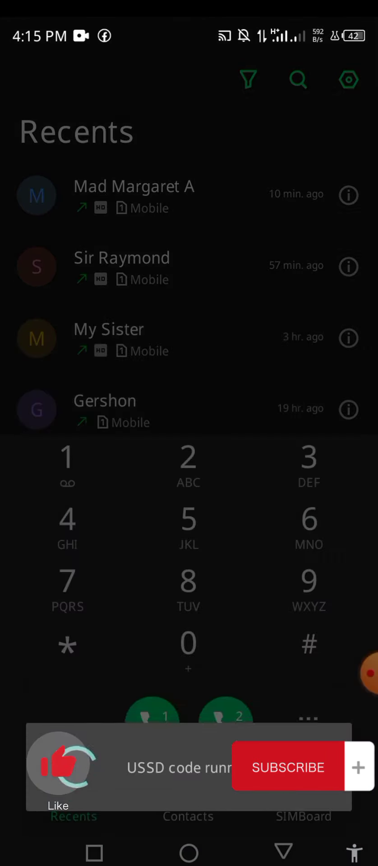
left_click(206, 714)
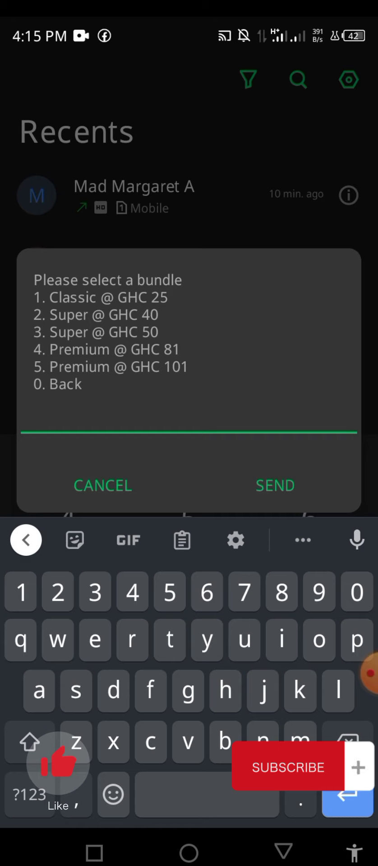
type("1")
left_click(275, 485)
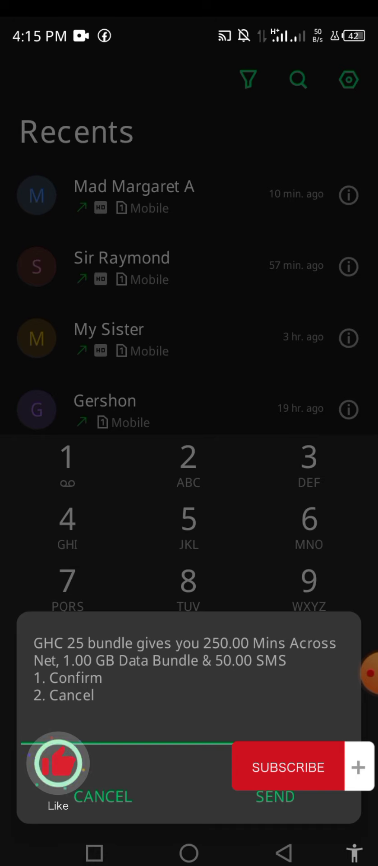
left_click(158, 722)
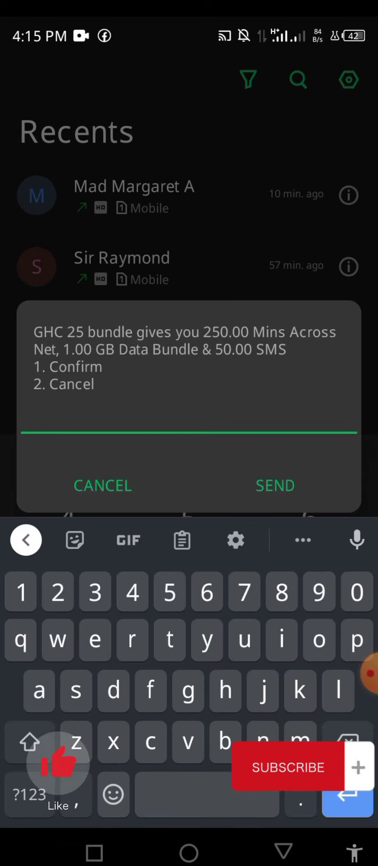
Cancel the GHC 25 offer with reply 2 and redial *5060# on SIM 1.
type("2")
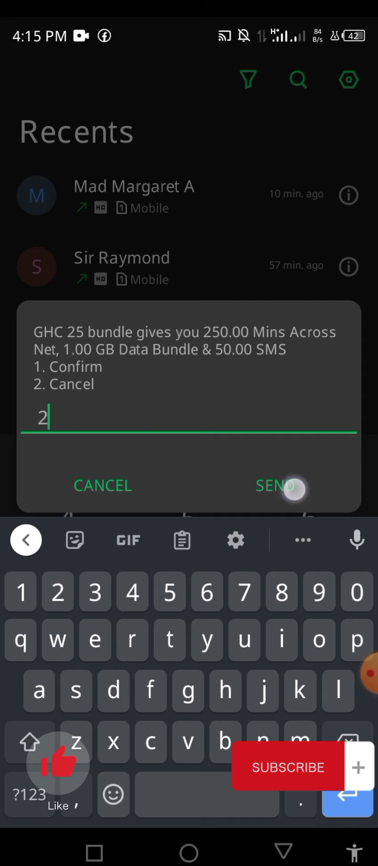
left_click(295, 489)
left_click(207, 786)
left_click(69, 665)
left_click(188, 525)
left_click(193, 643)
left_click(308, 522)
left_click(308, 643)
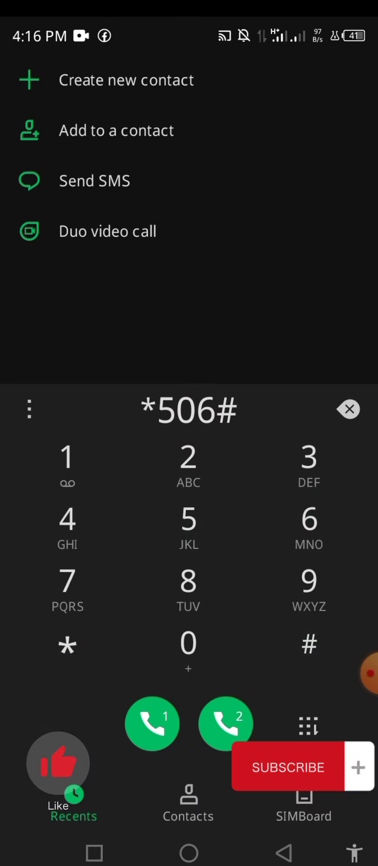
left_click(350, 409)
left_click(189, 650)
left_click(309, 643)
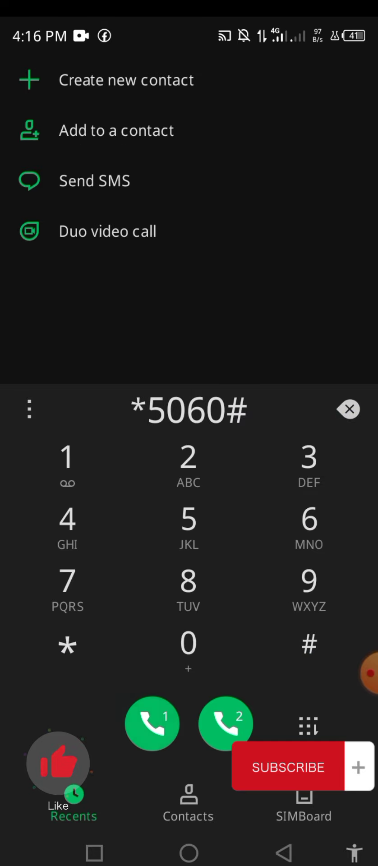
left_click(152, 724)
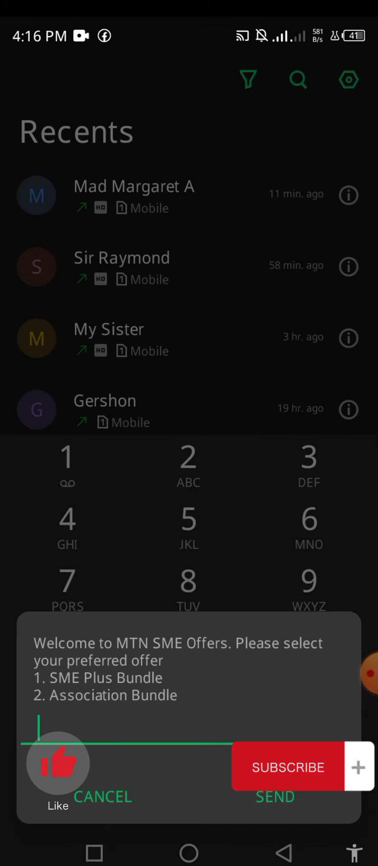
Reply 1 for SME Plus, 2 for Weekly, then 1 for Classic GHC 10.
left_click(148, 719)
type("1")
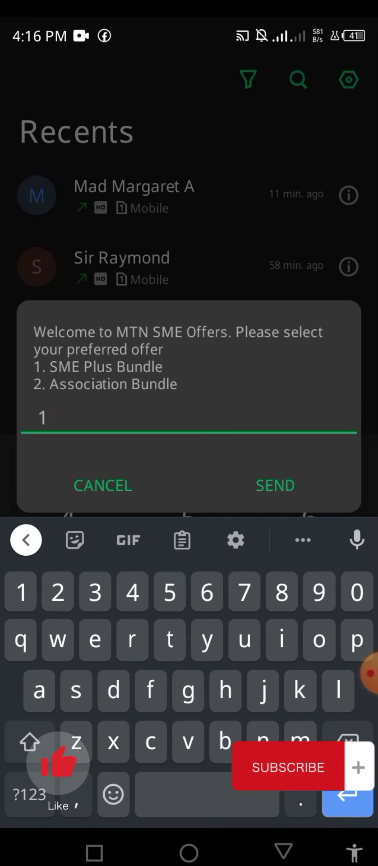
left_click(275, 485)
left_click(135, 720)
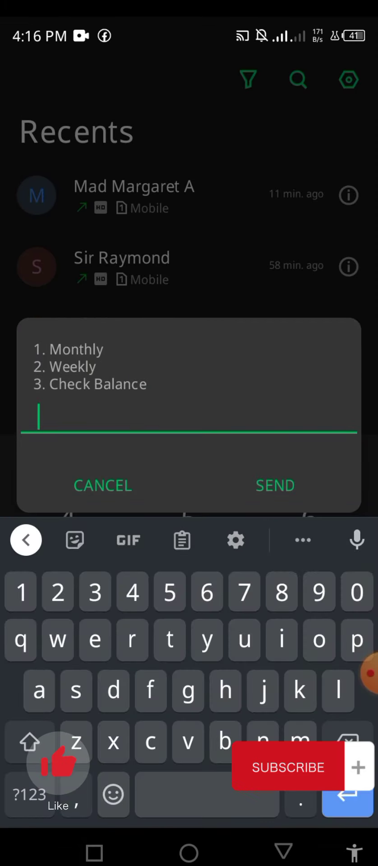
type("2")
left_click(276, 485)
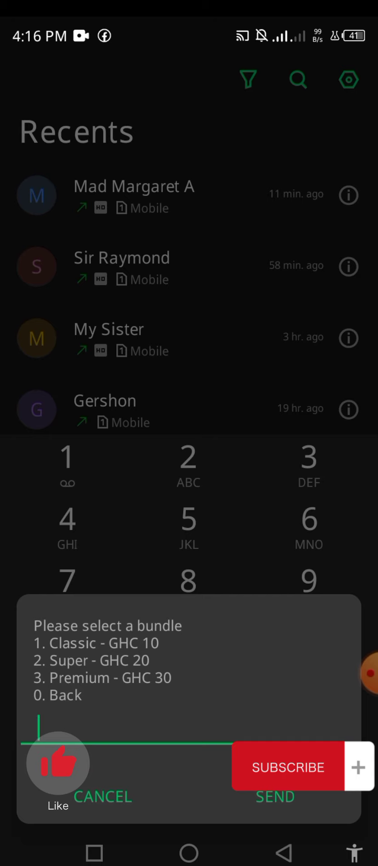
left_click(176, 725)
type("1")
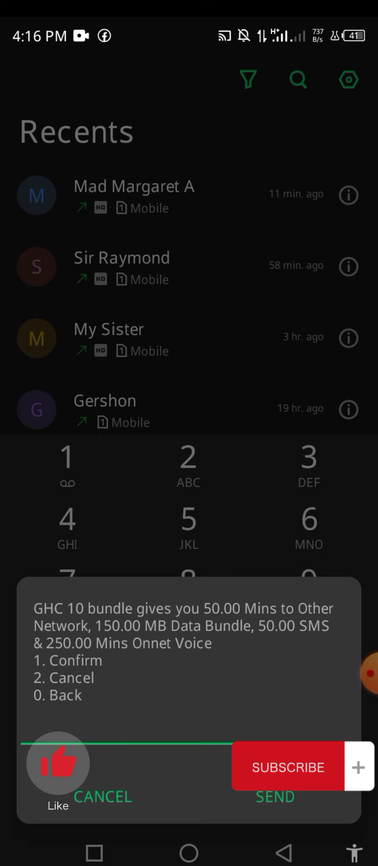
Close the GHC 10 offer and run *5060# again on SIM 1.
left_click(103, 796)
left_click(68, 645)
left_click(169, 528)
left_click(189, 645)
left_click(300, 525)
left_click(183, 649)
left_click(309, 645)
left_click(159, 718)
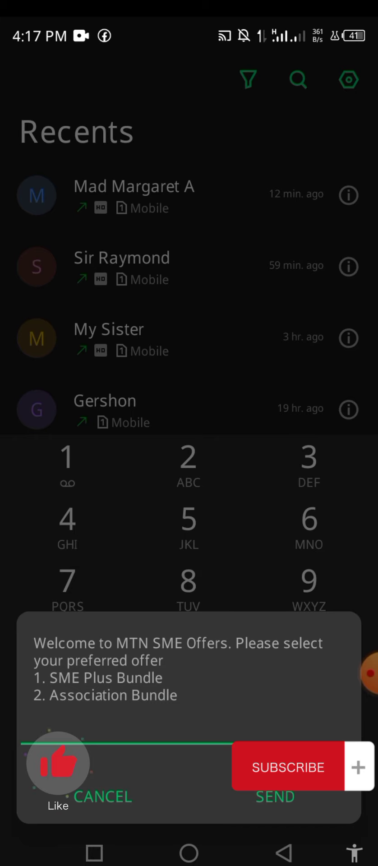
Choose Association Bundle (2), Buy Bundle (1), then the GHC 10 price option (1).
left_click(157, 727)
type("2")
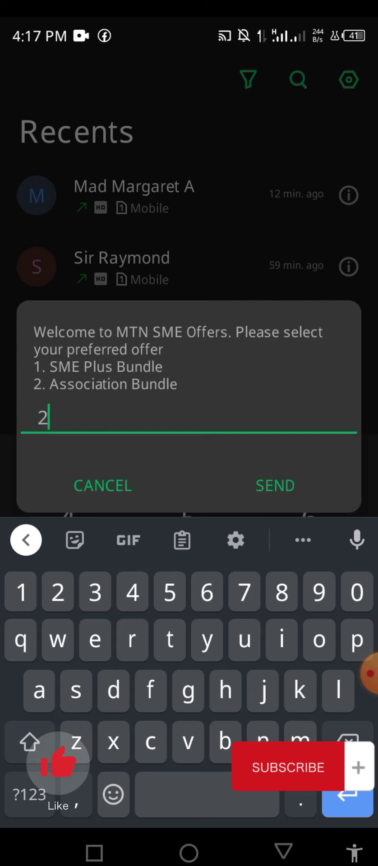
left_click(316, 467)
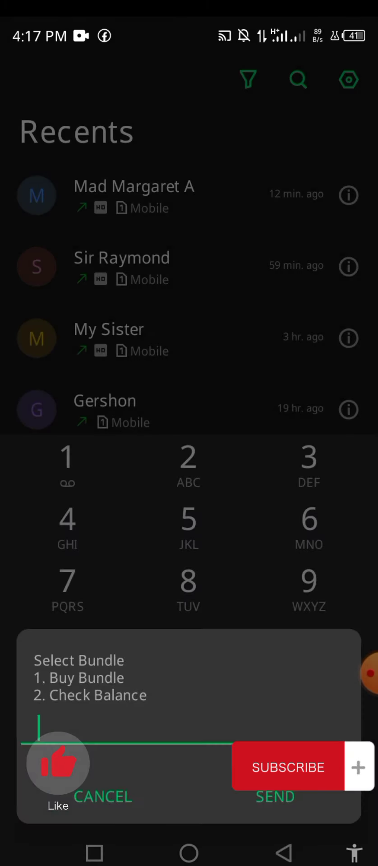
left_click(171, 720)
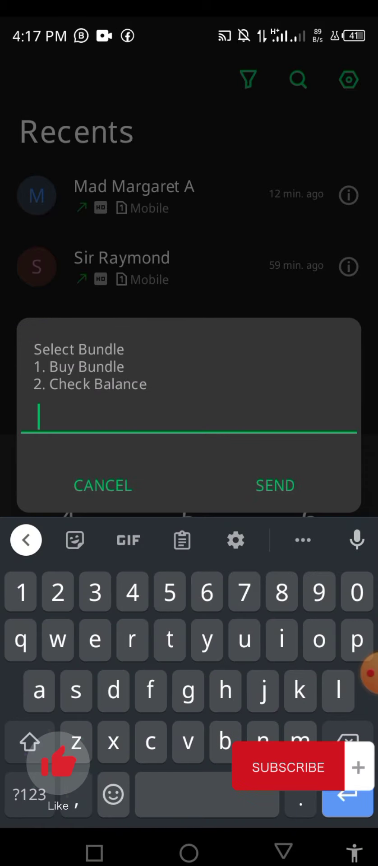
type("1")
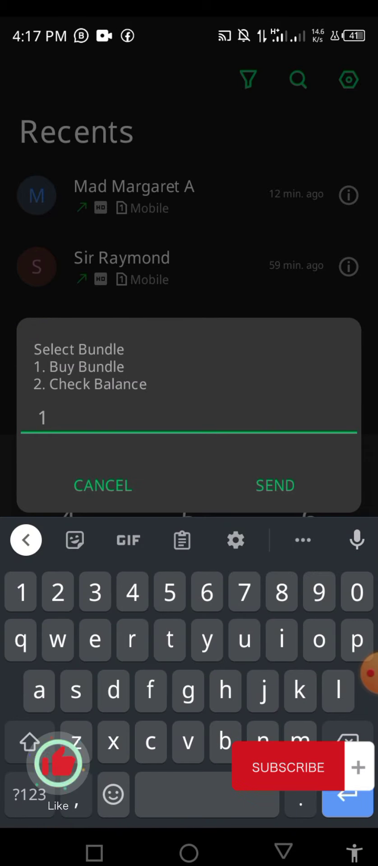
left_click(299, 485)
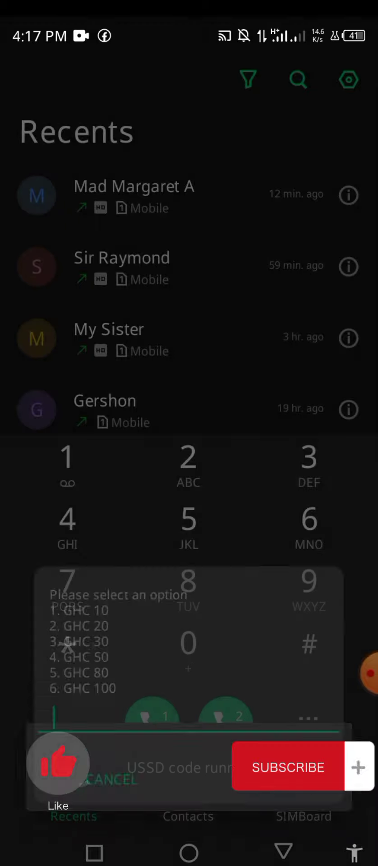
left_click(197, 708)
type("1")
left_click(275, 486)
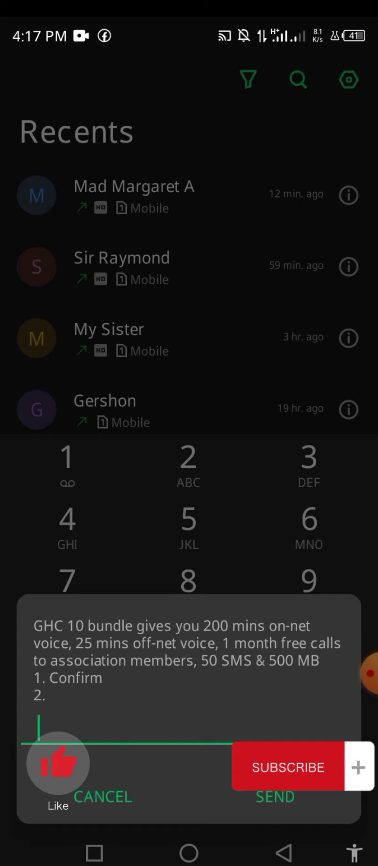